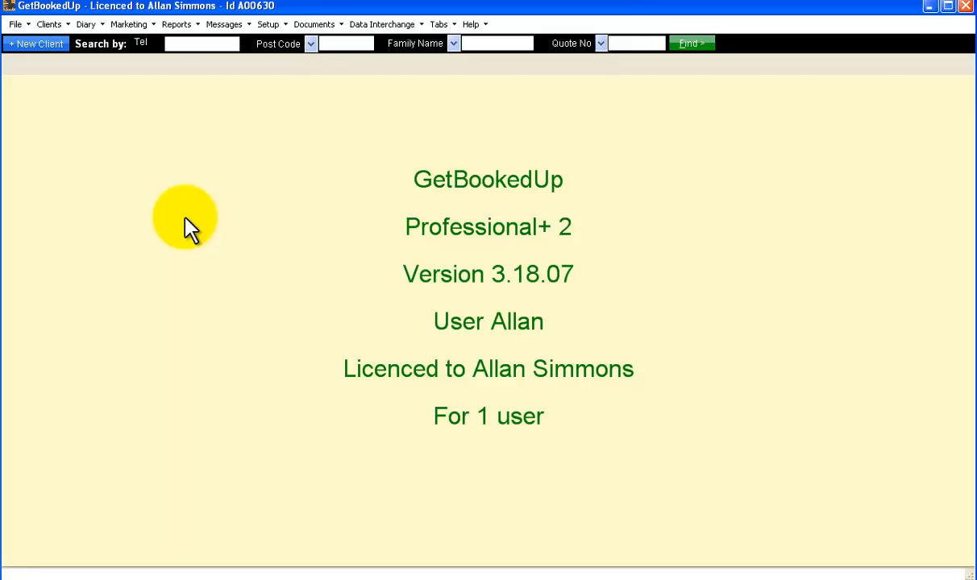
Start a new client record and choose Referral as where they first heard about us.
left_click(41, 44)
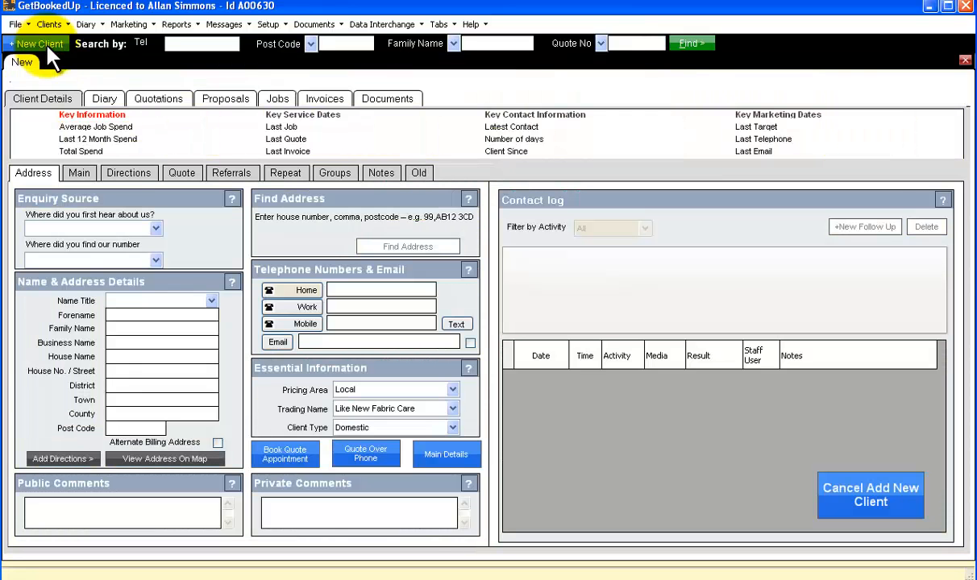
left_click(157, 230)
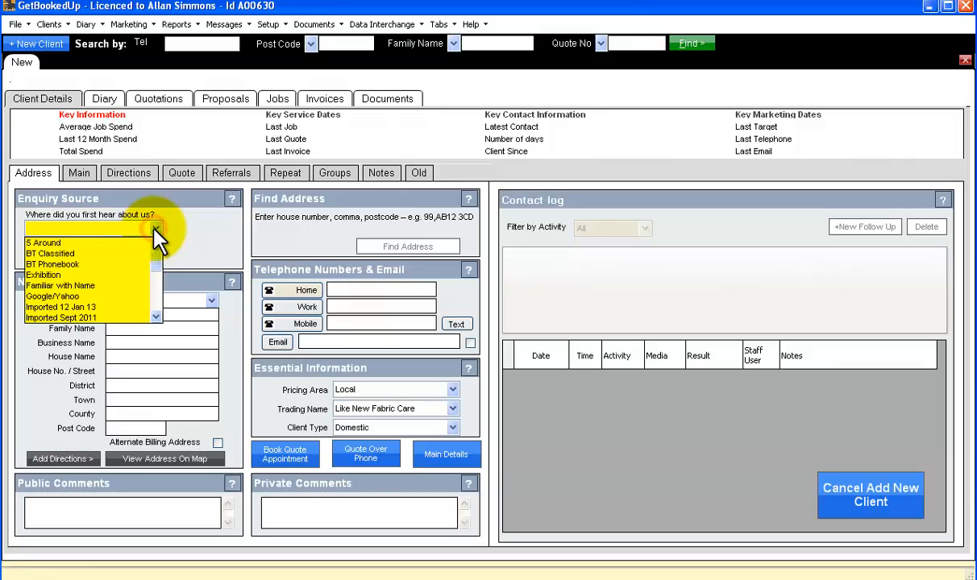
key("r")
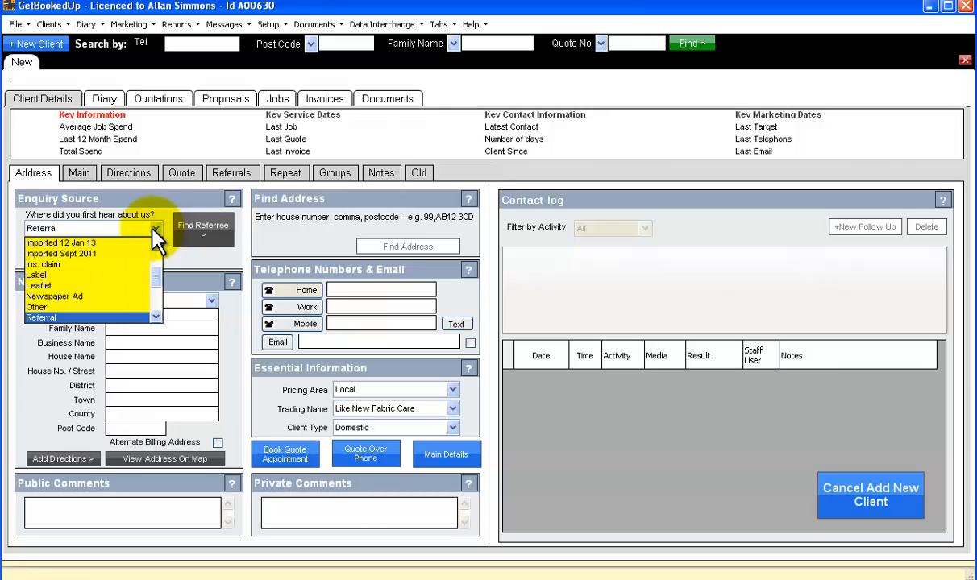
left_click(57, 320)
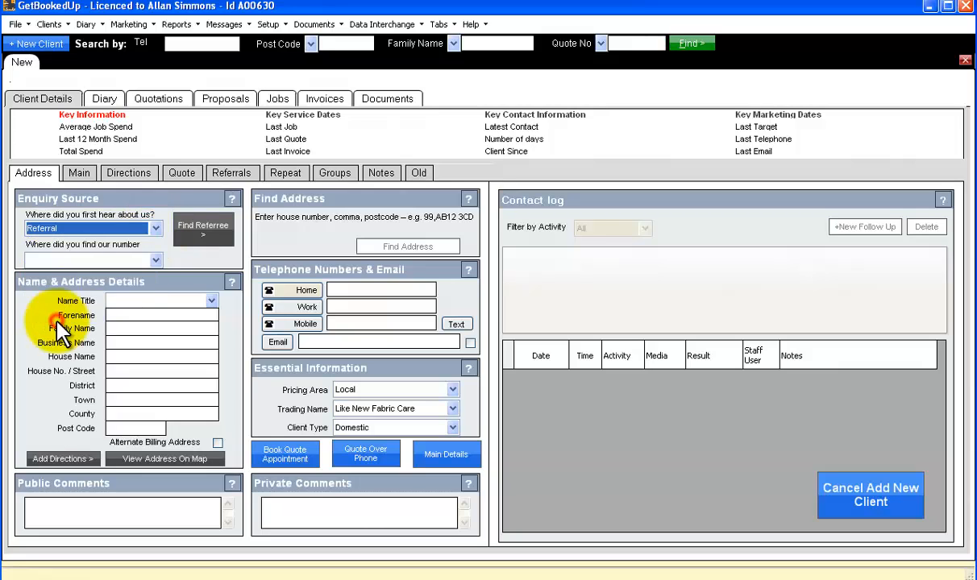
Search existing clients by the referrer's family name and link the matching client as referrer.
left_click(201, 234)
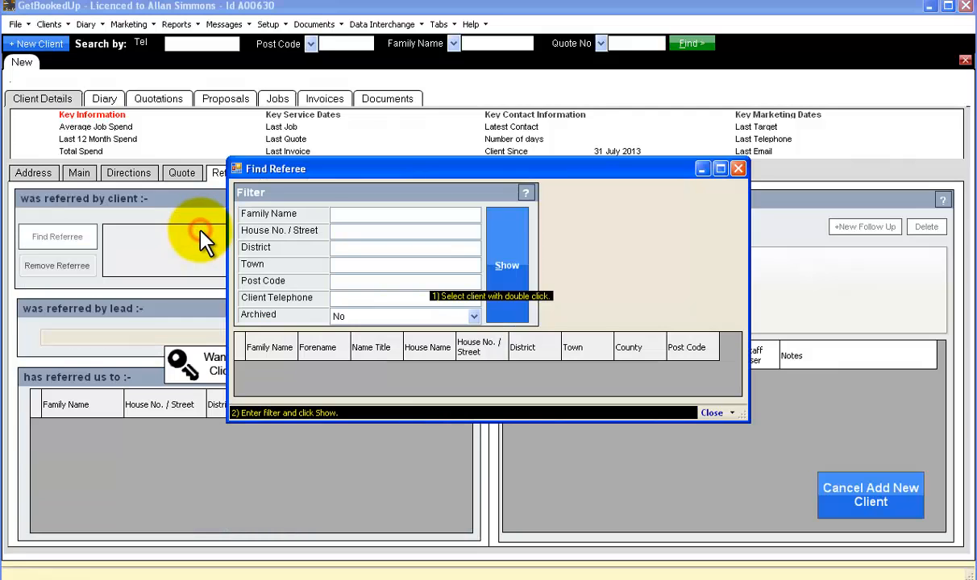
left_click(382, 216)
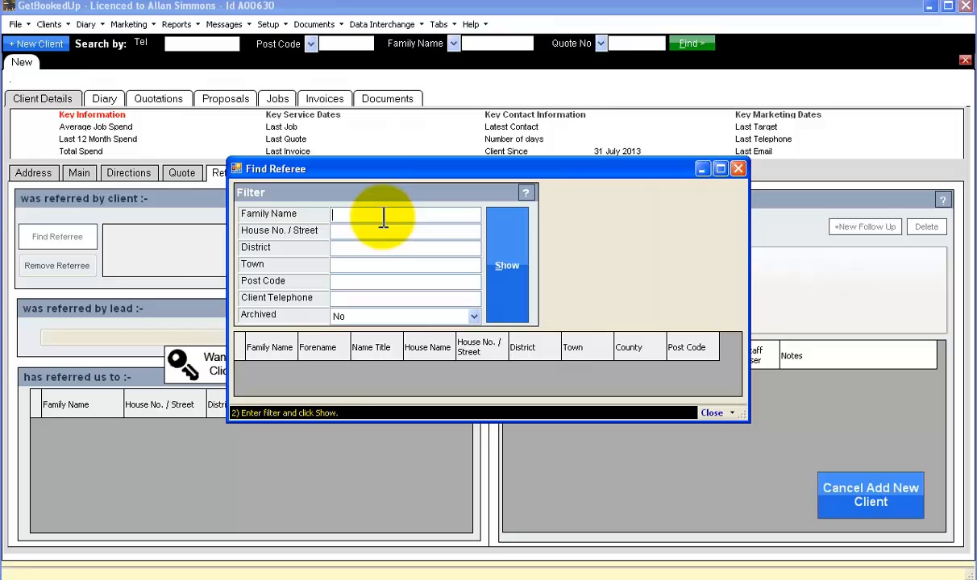
type("simmons")
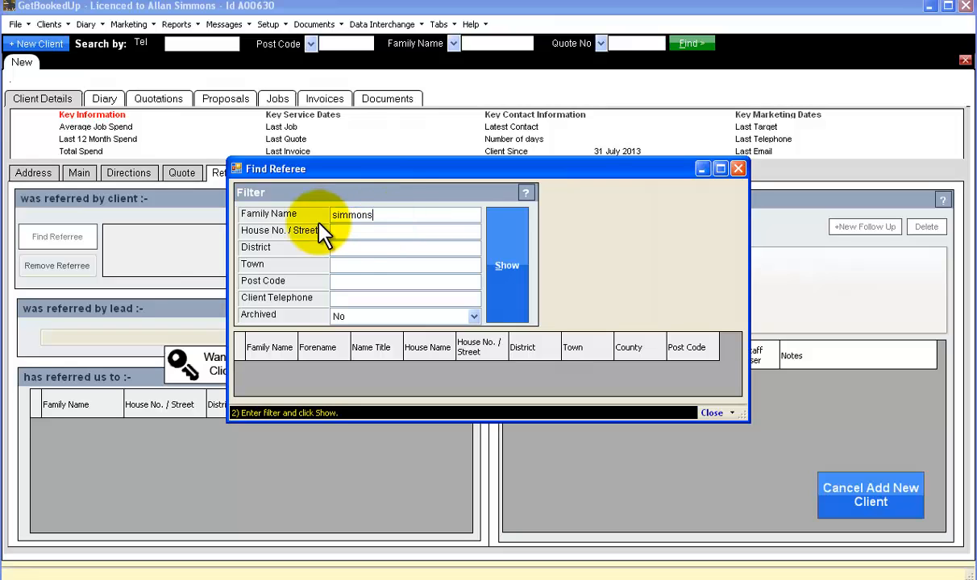
left_click(507, 256)
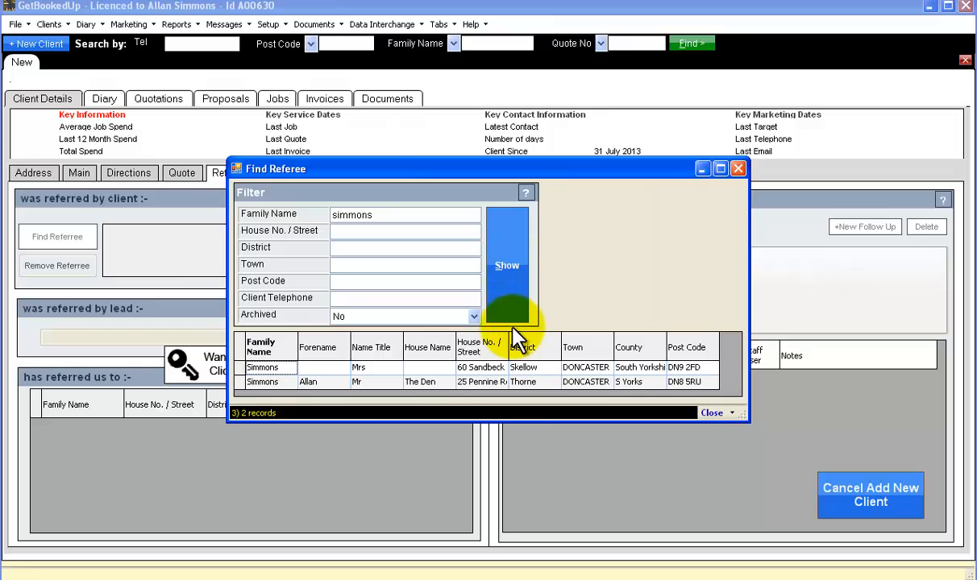
double_click(497, 372)
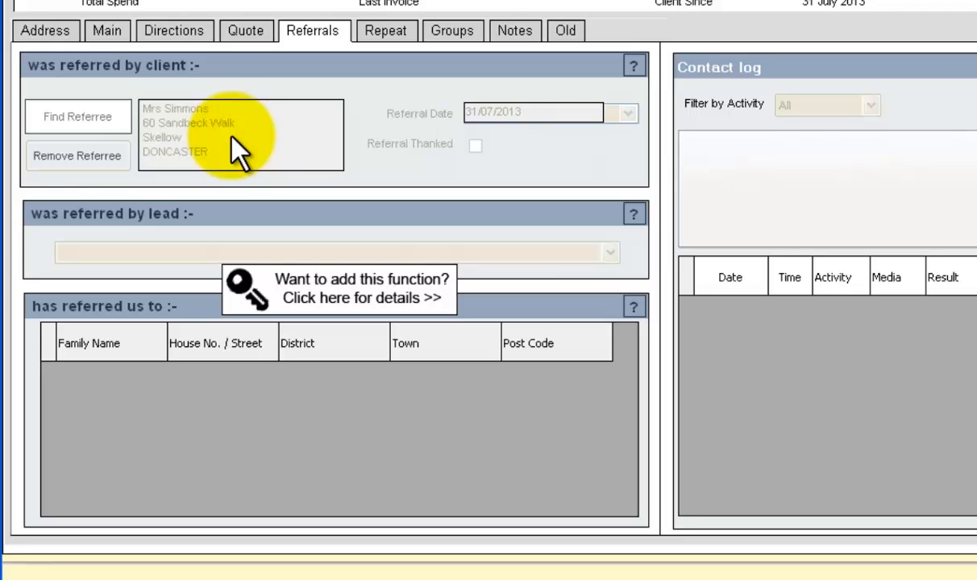
On the Address tab, set 'Where did you find our number' to BT Classified.
left_click(46, 31)
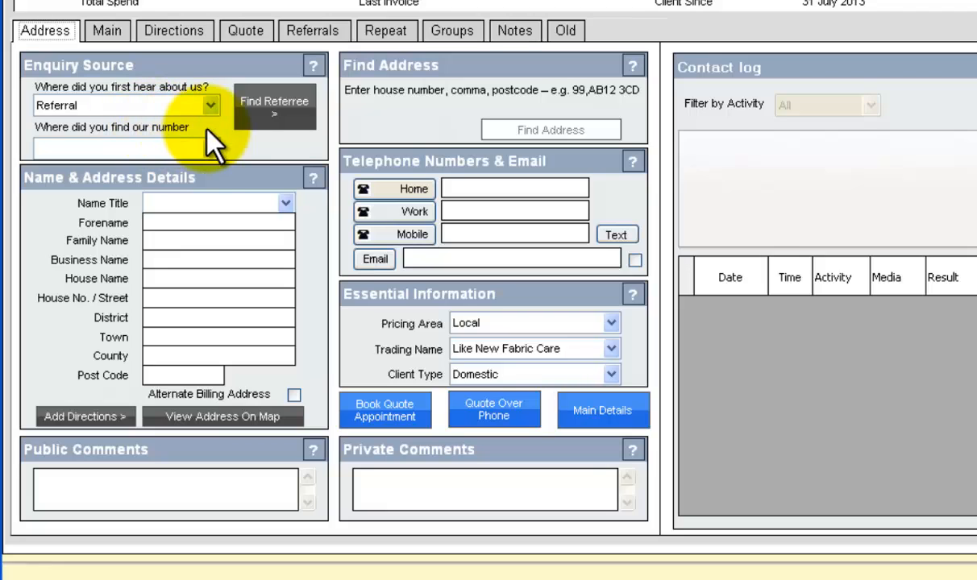
left_click(209, 149)
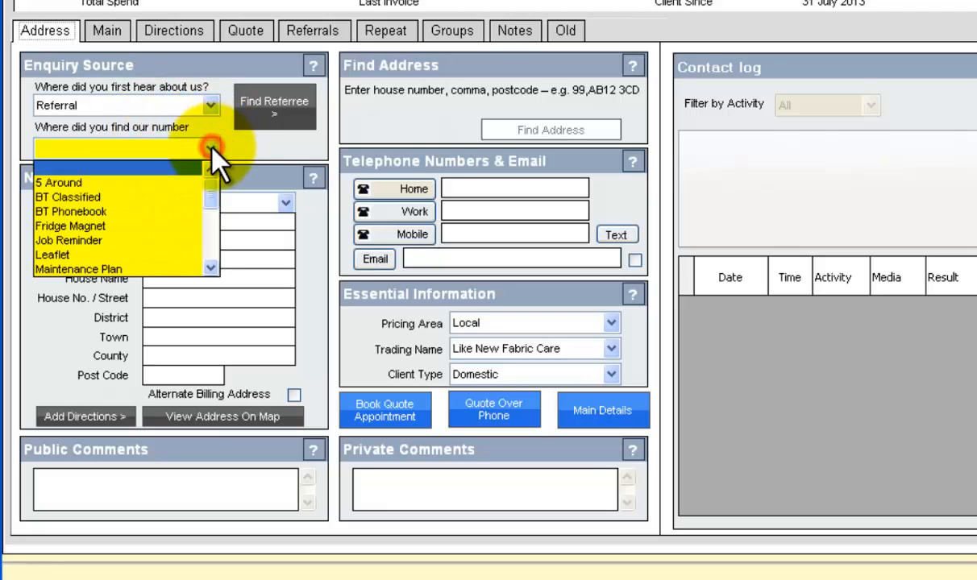
left_click(79, 197)
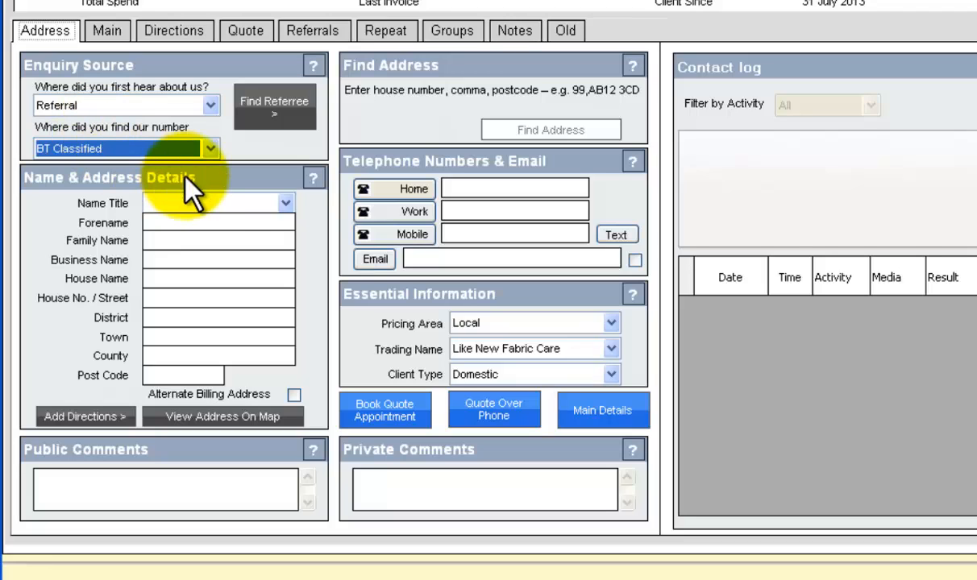
Set the name title to Mr and enter the client's family name.
left_click(285, 204)
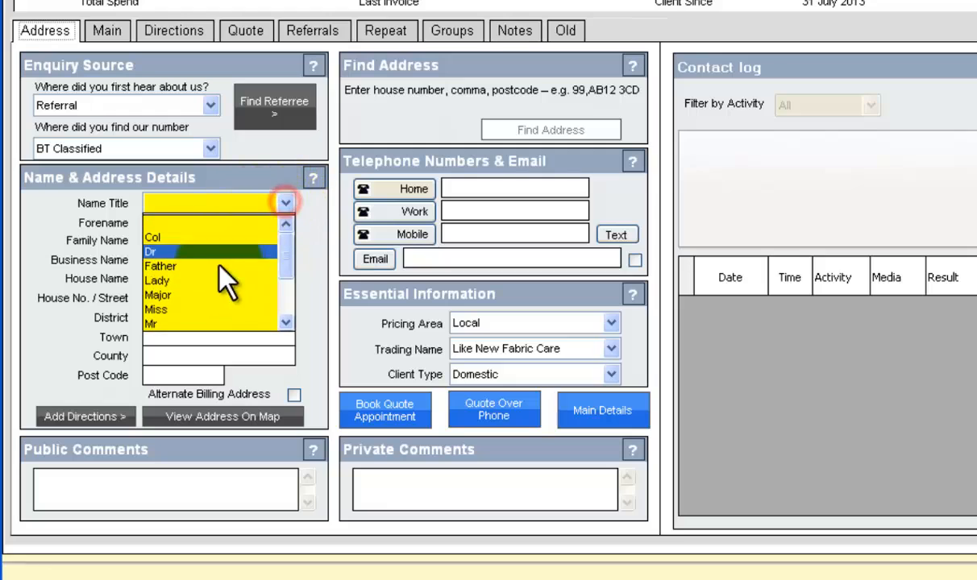
left_click(200, 325)
left_click(187, 242)
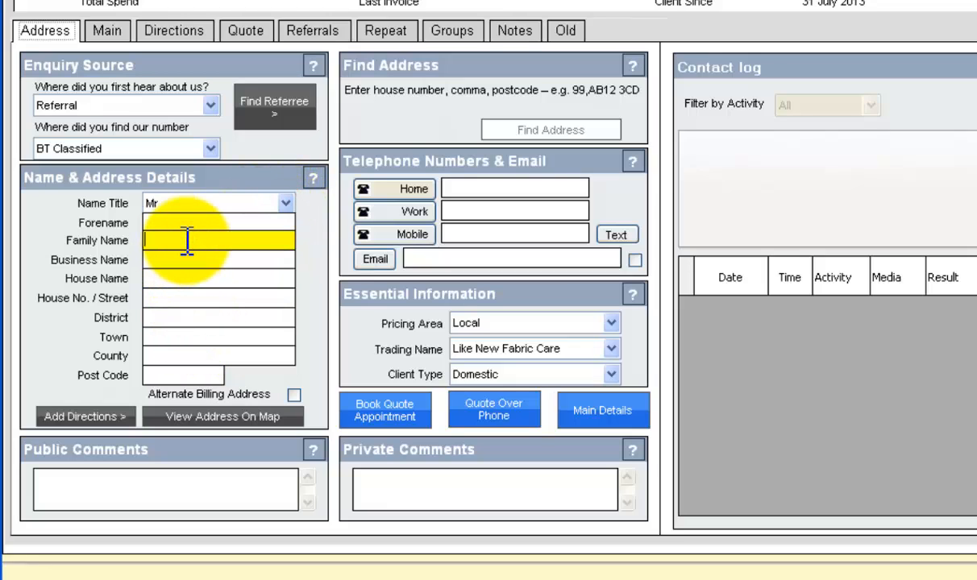
type("Johnson")
Enter the client's street, district, town and post code, leaving house name and county blank.
key("Tab")
key("Tab")
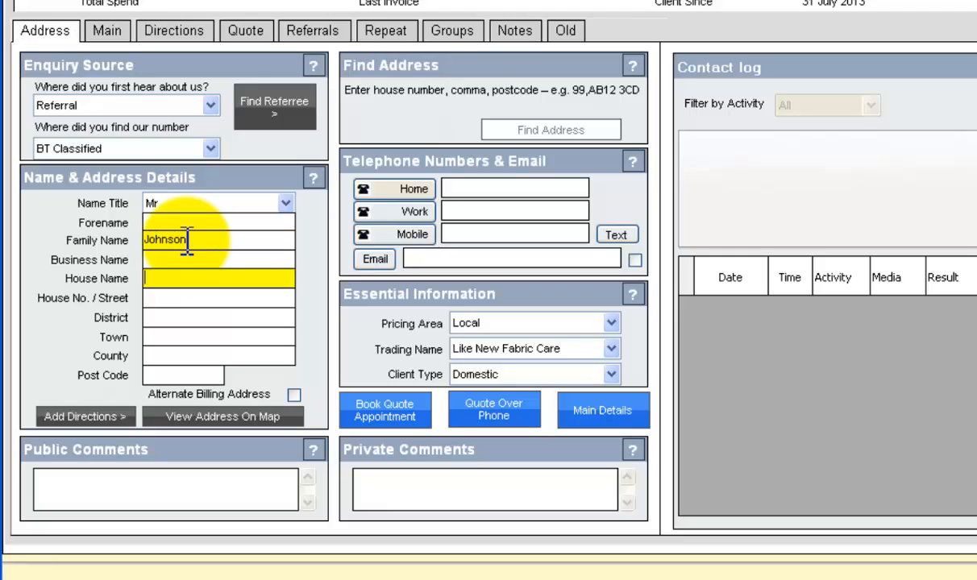
key("Tab")
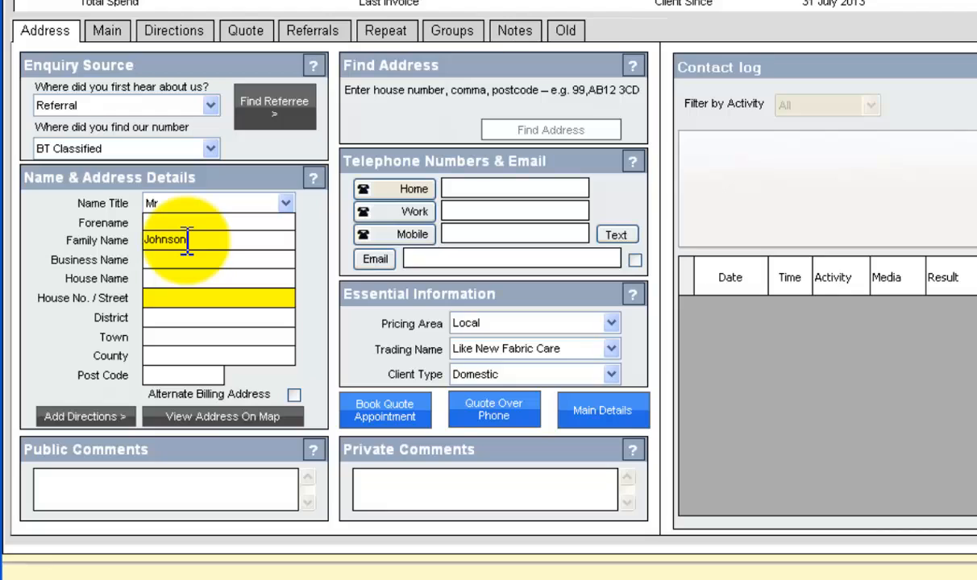
key("Tab")
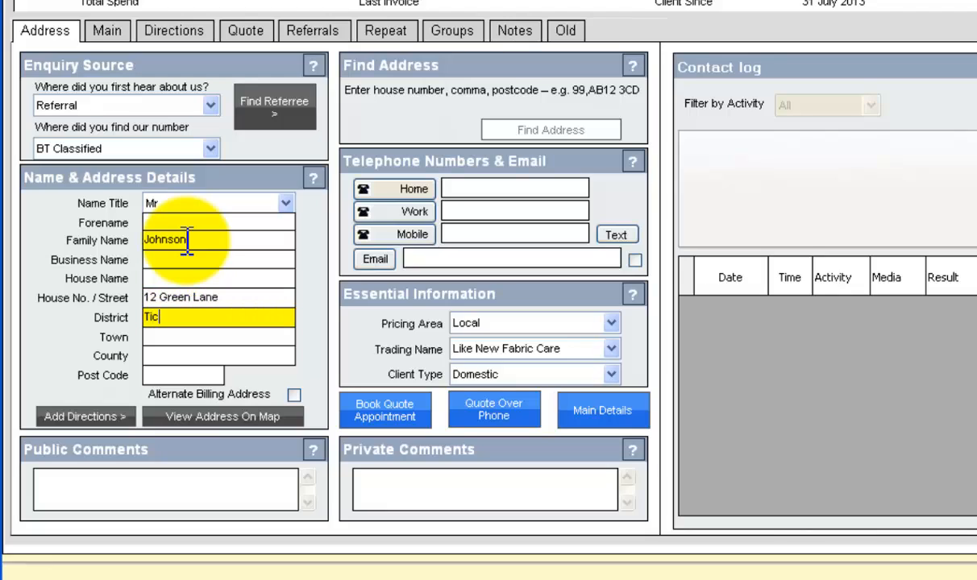
key("Tab")
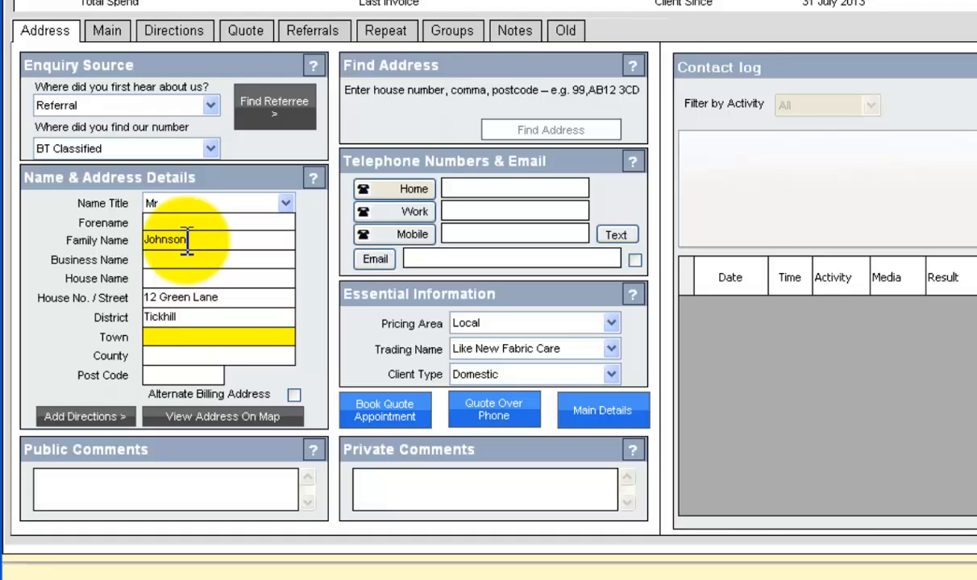
key("Tab")
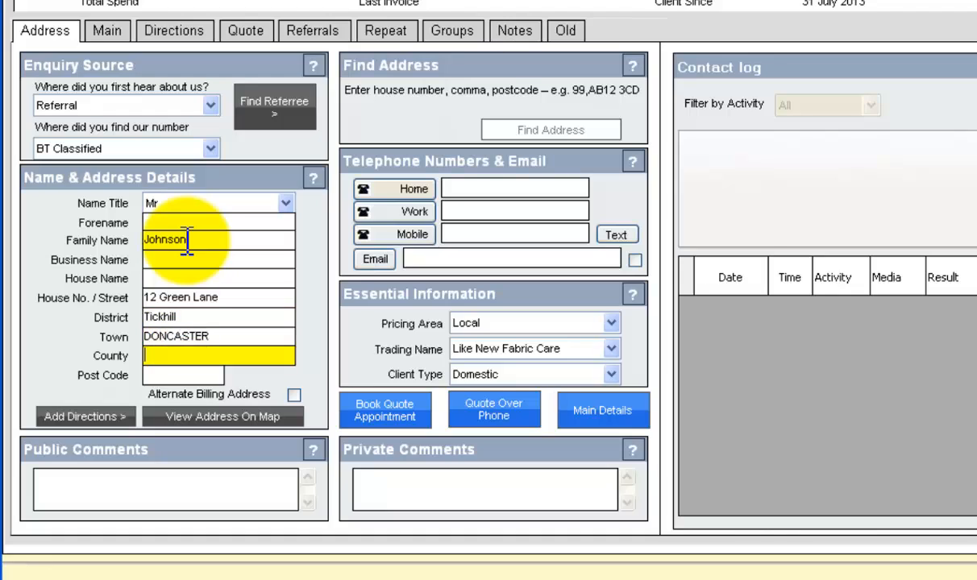
key("Tab")
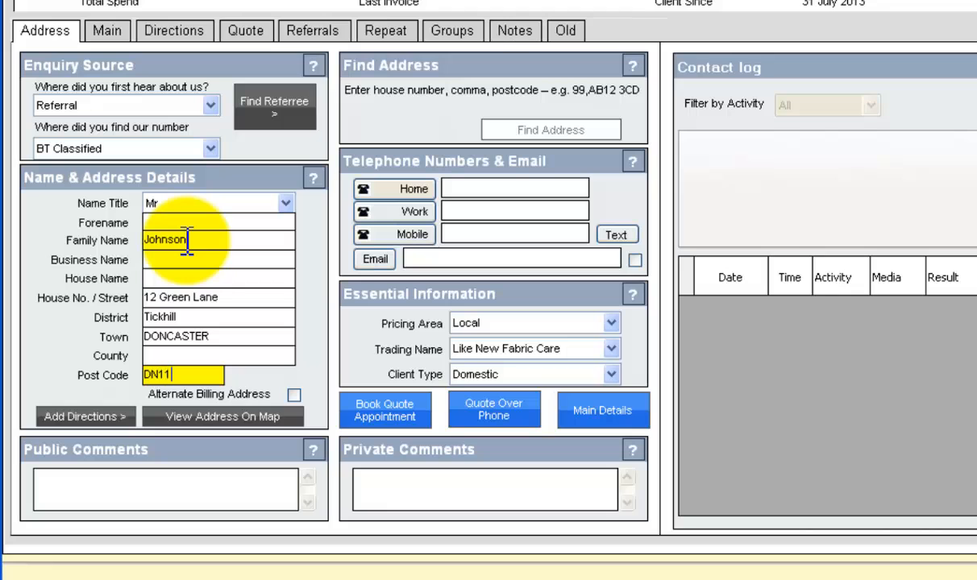
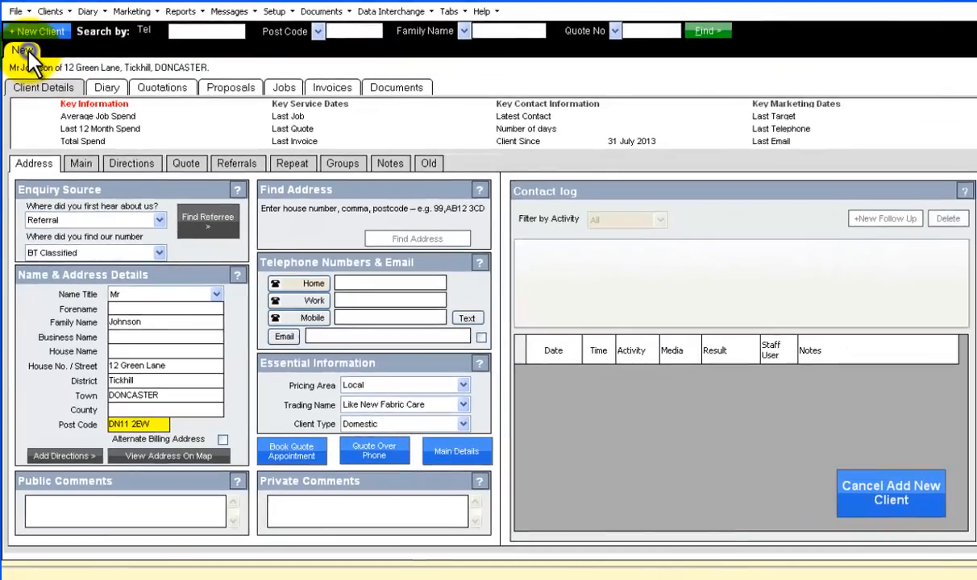
right_click(26, 60)
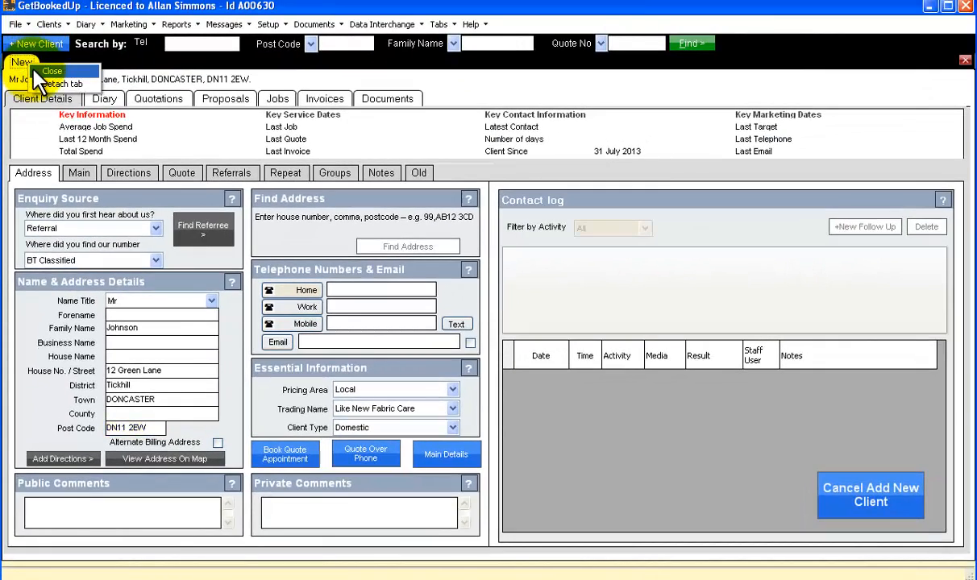
Close the new client's tab and open the referring client's record via a family name search.
left_click(33, 70)
left_click(490, 48)
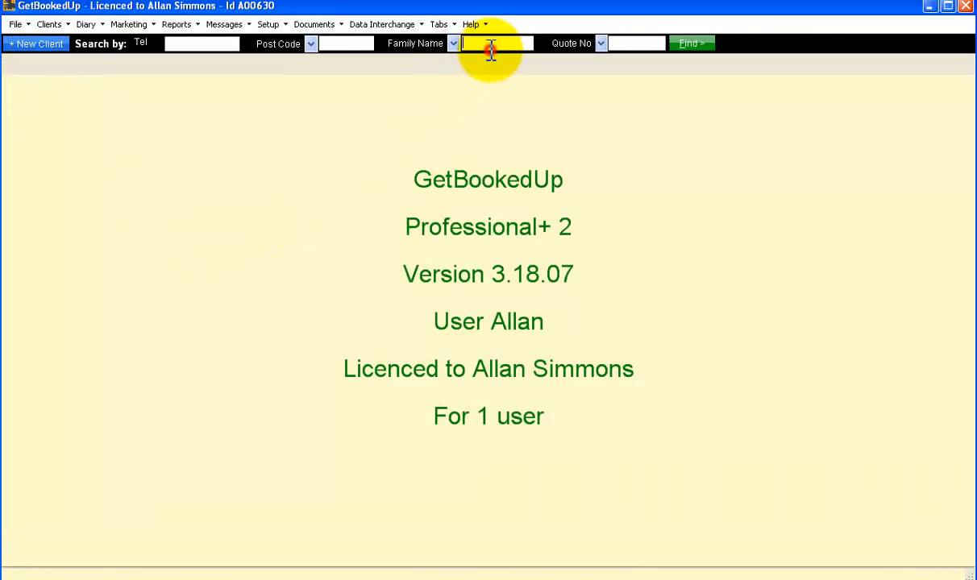
type("simmons")
key("Return")
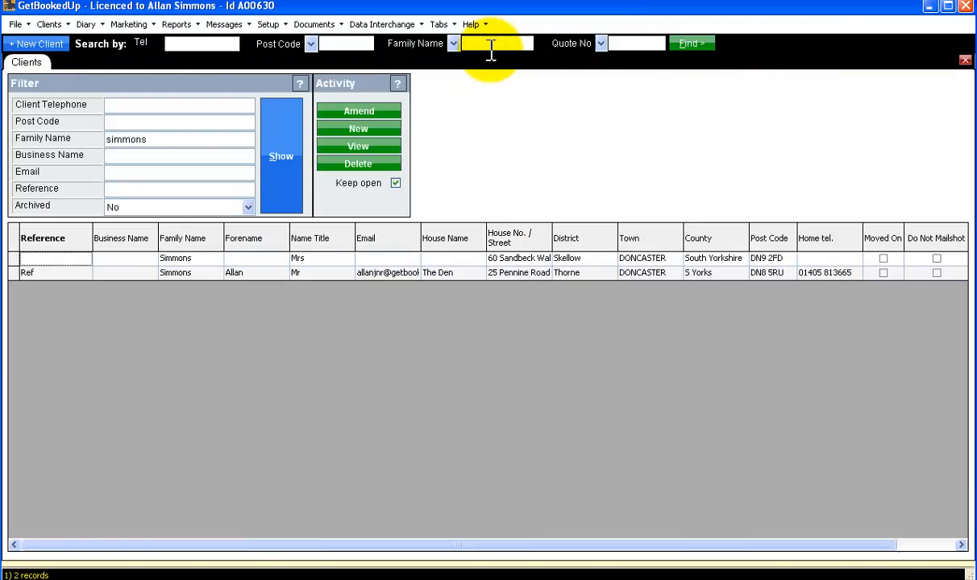
left_click(513, 258)
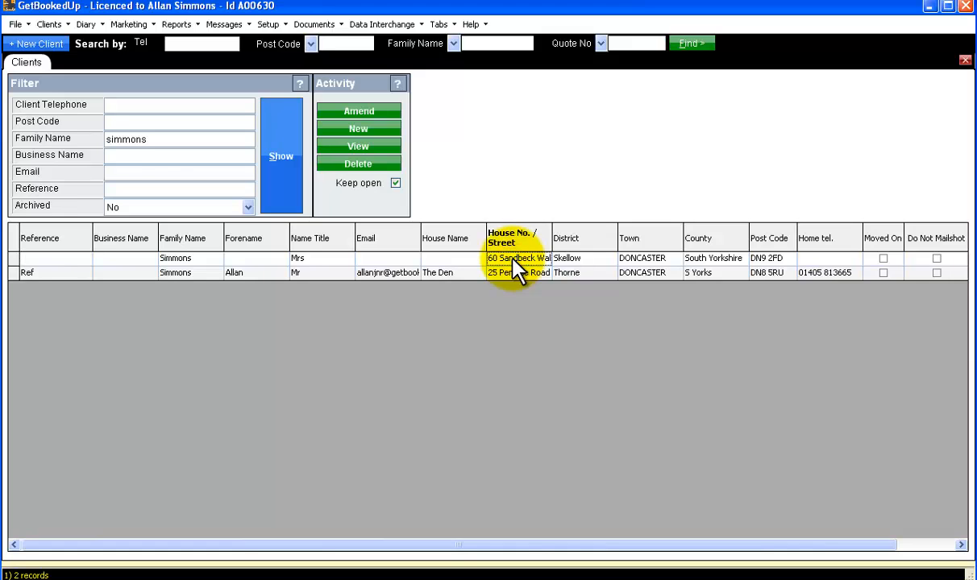
double_click(514, 259)
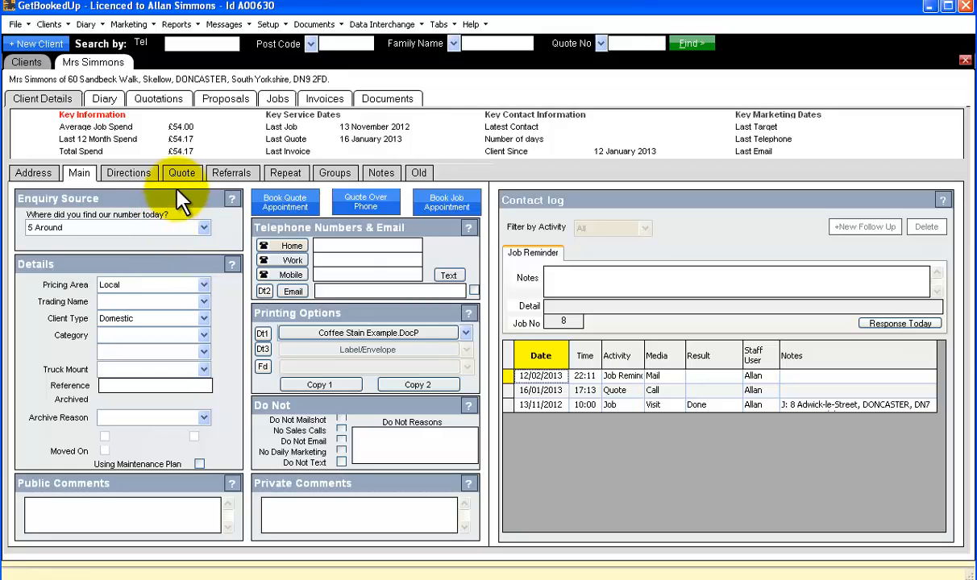
Show the referring client's Referrals tab with the newly referred client's row selected.
left_click(231, 176)
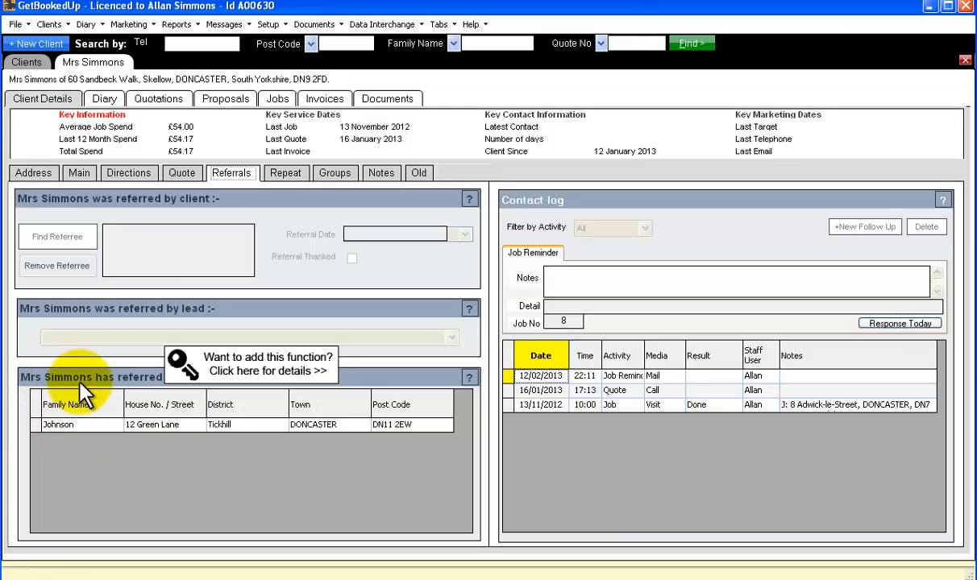
left_click(67, 427)
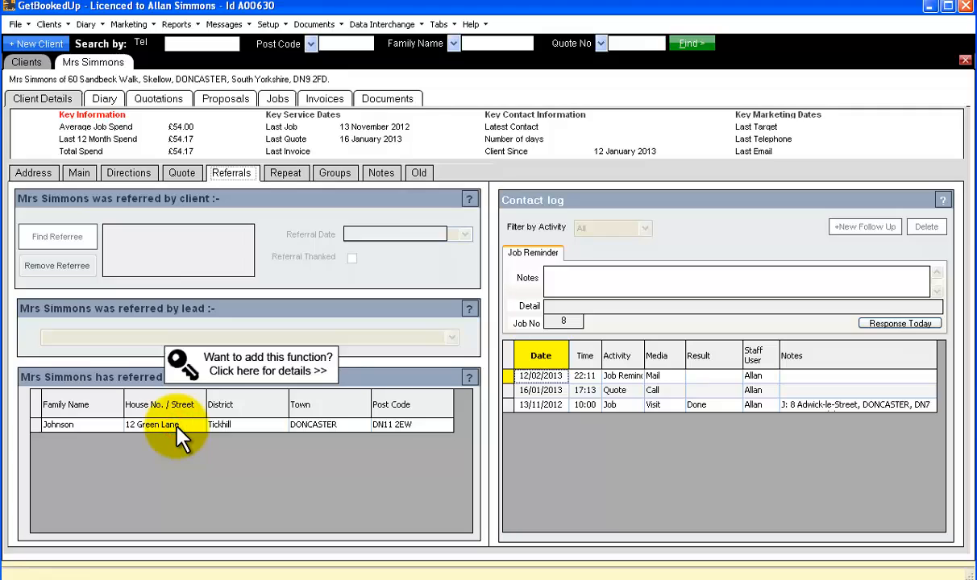
left_click(225, 427)
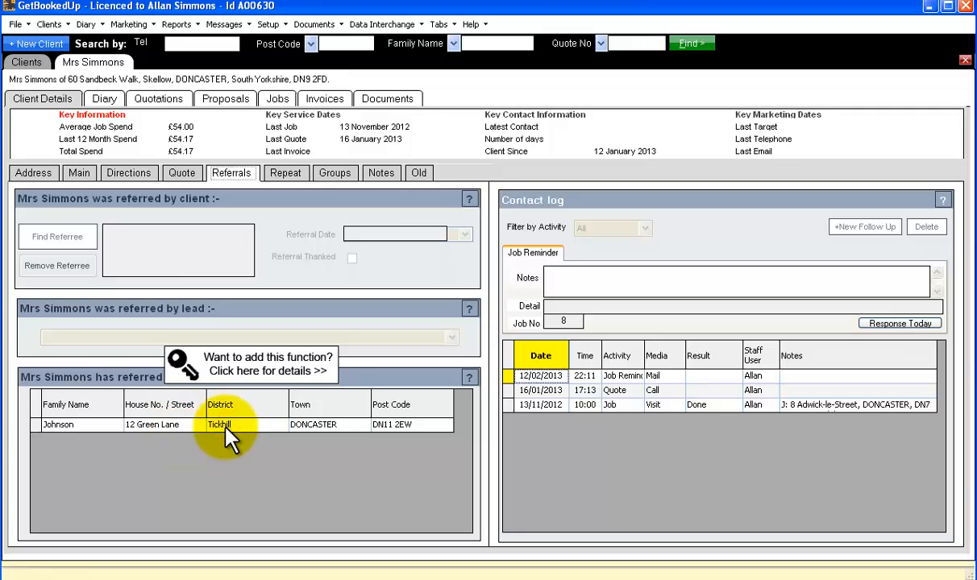